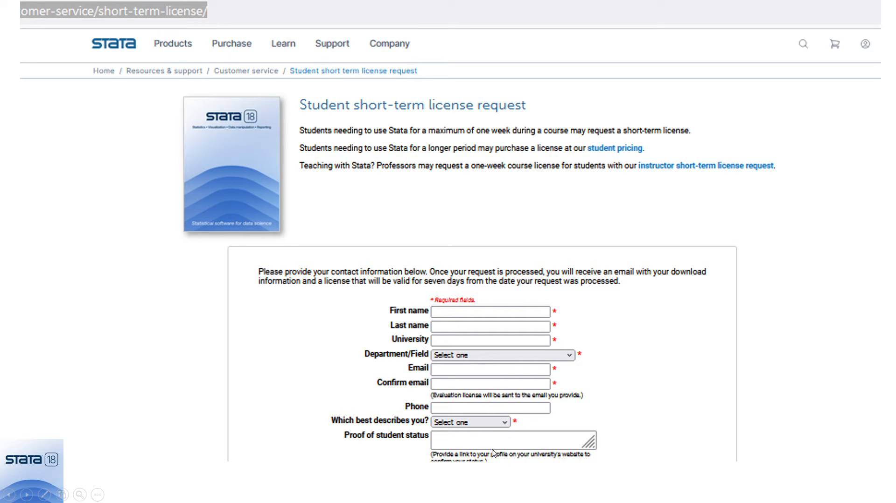
pyautogui.click(520, 412)
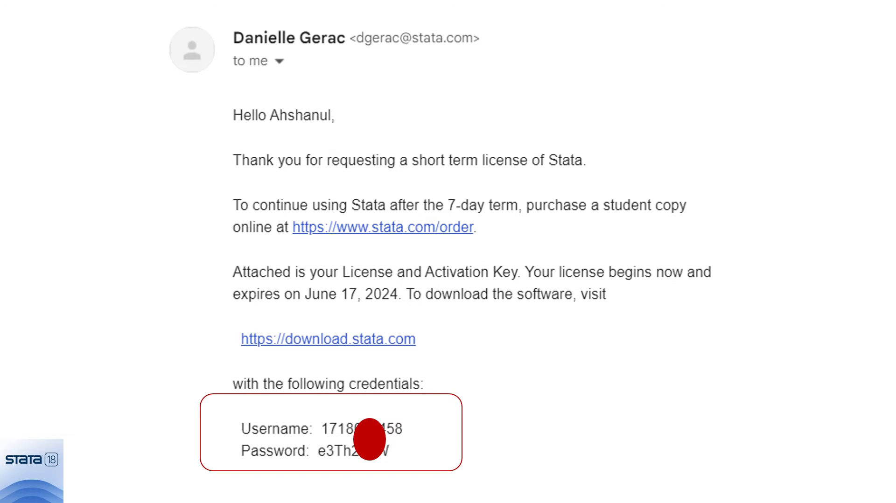
pyautogui.moveTo(895, 140); pyautogui.dragTo(613, 130)
pyautogui.click(667, 129)
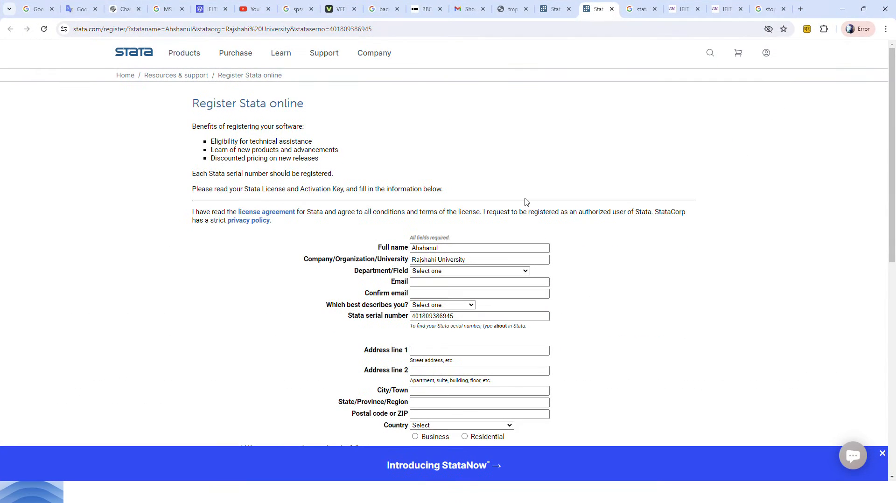
# Review the fields and submission section of the online Stata registration form, then minimize the browser
pyautogui.scroll(-5, 507, 187)
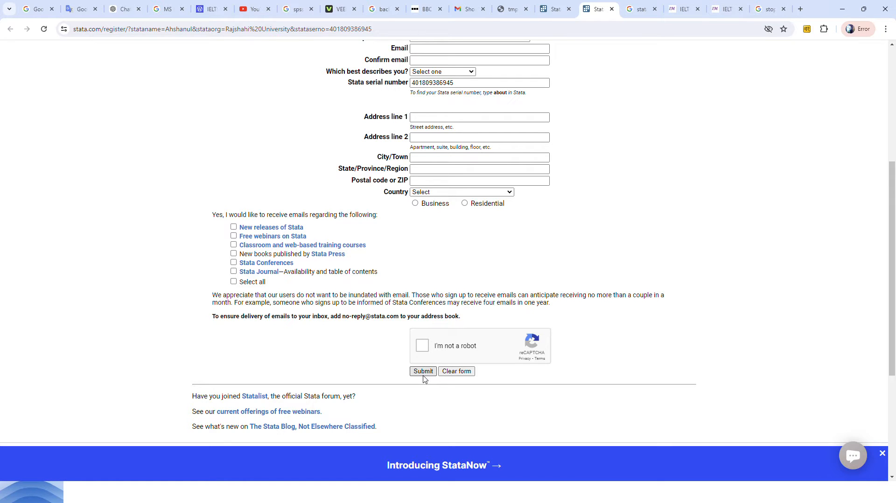
pyautogui.scroll(5, 425, 378)
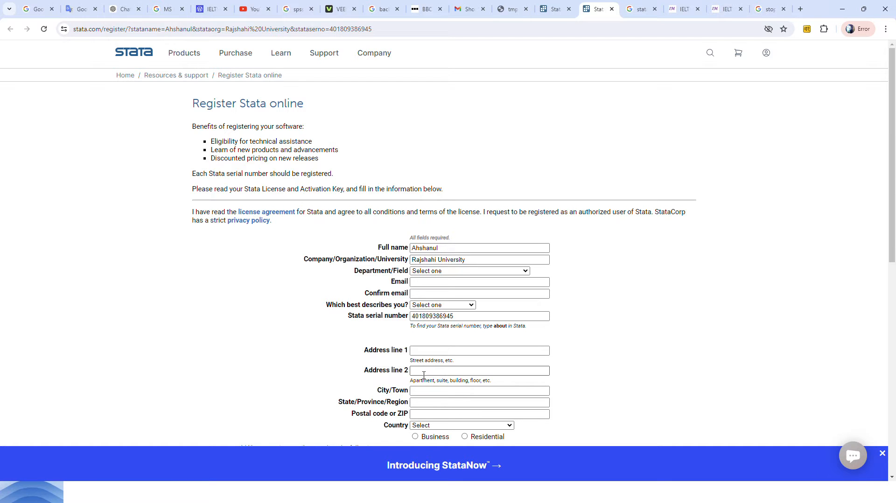
pyautogui.scroll(-5, 424, 374)
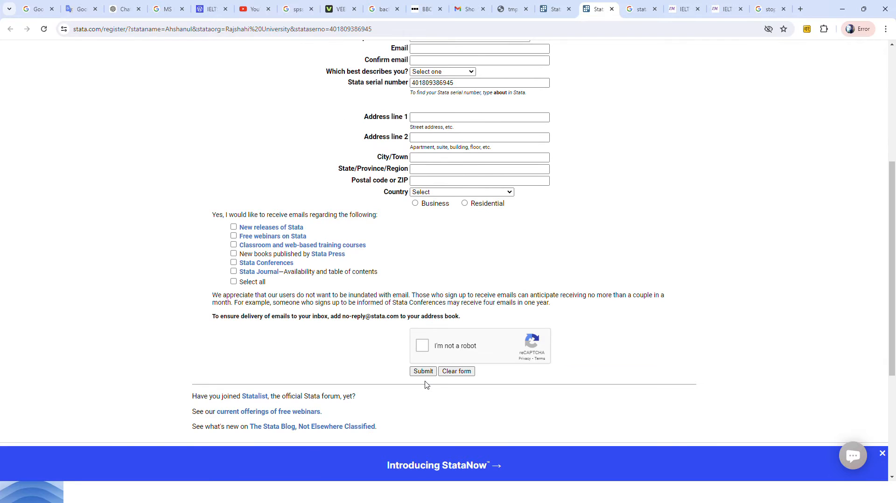
pyautogui.click(841, 10)
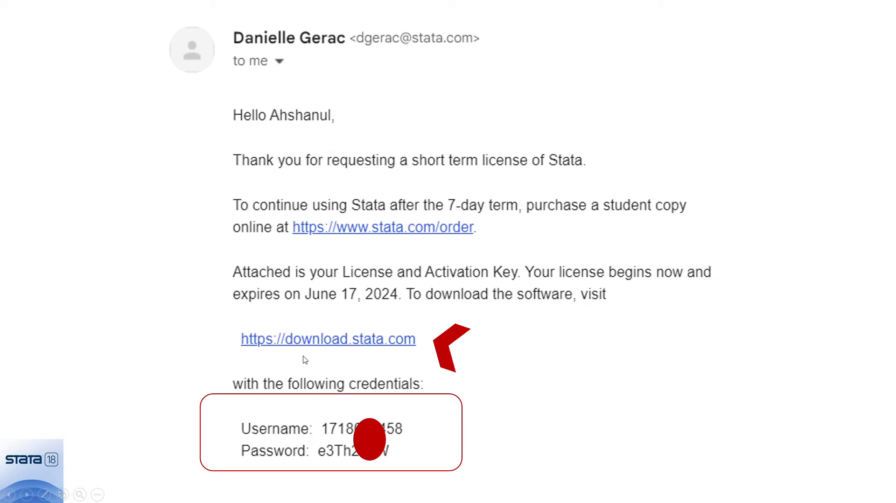
pyautogui.click(494, 364)
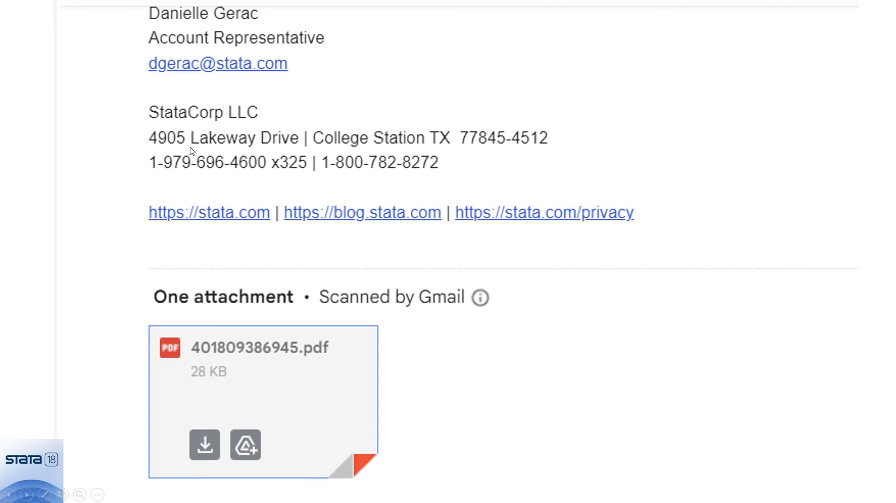
pyautogui.click(307, 334)
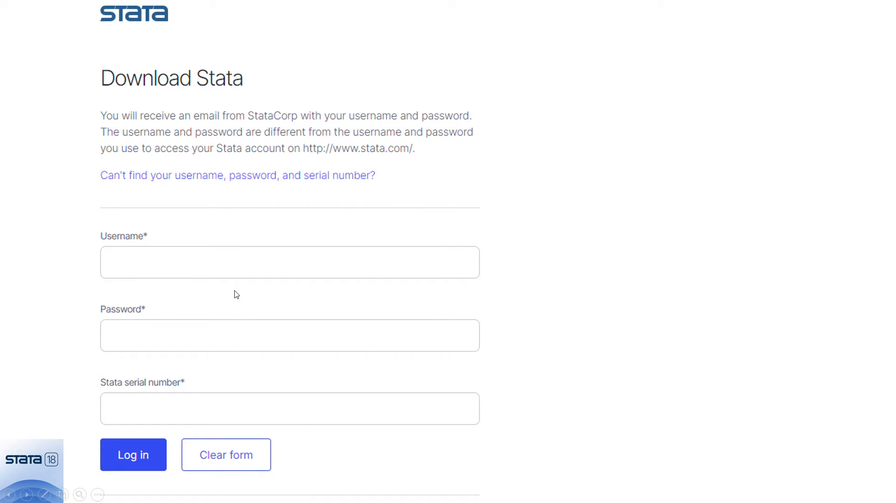
pyautogui.press('Left')
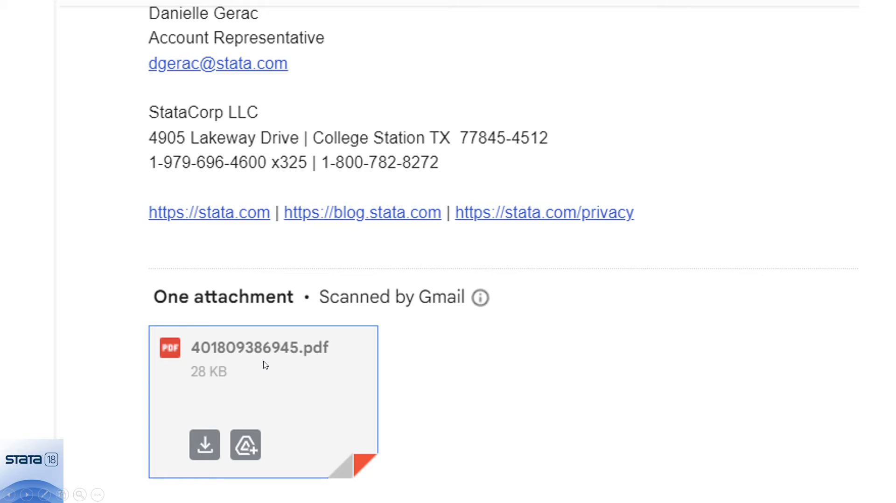
pyautogui.press('Right')
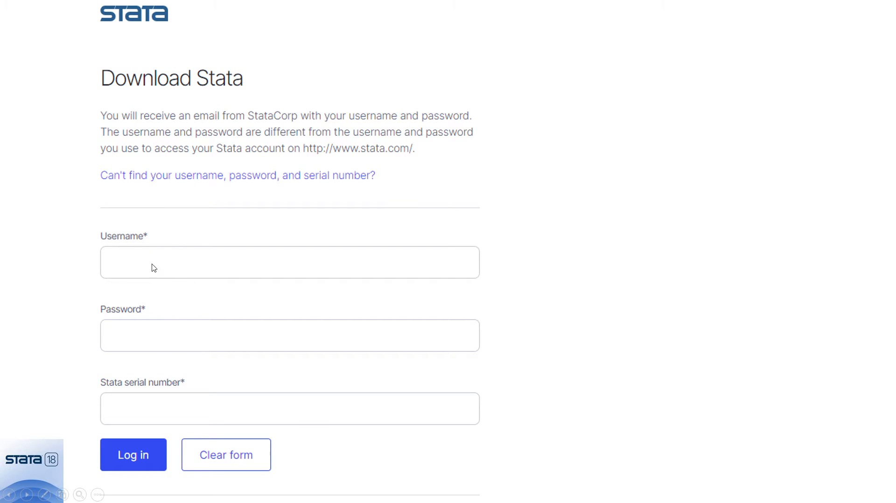
pyautogui.press('Right')
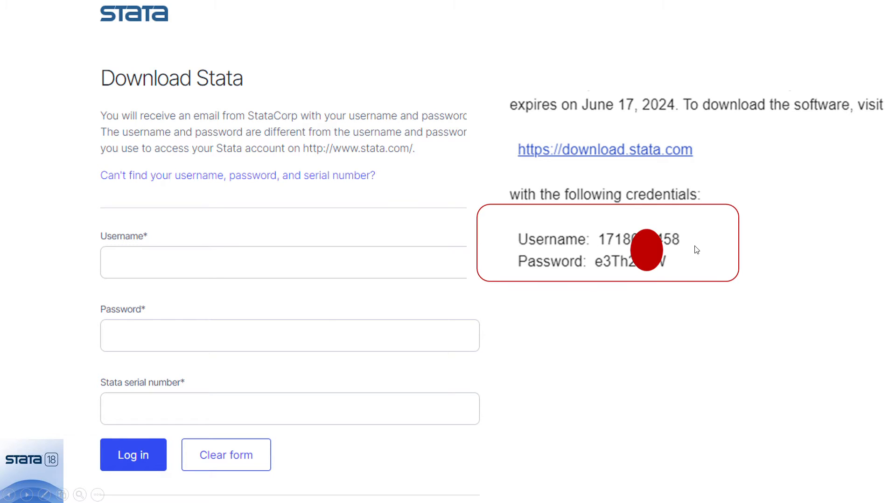
pyautogui.press('Right')
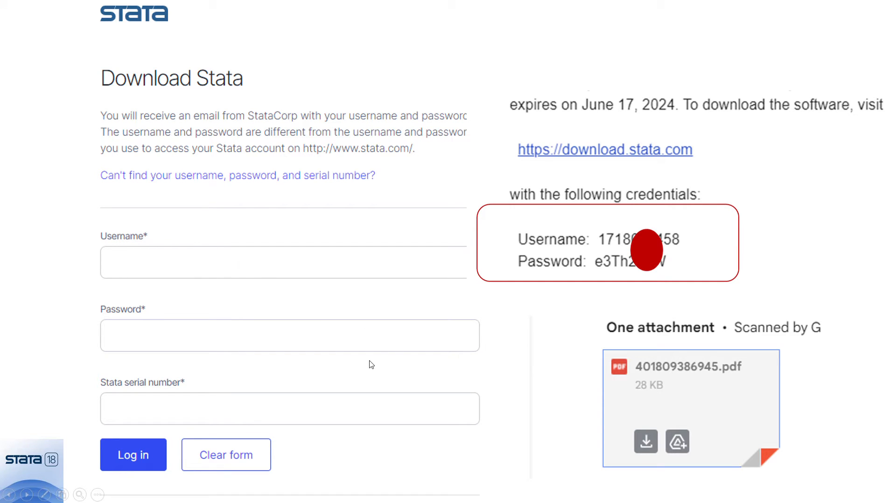
pyautogui.click(292, 392)
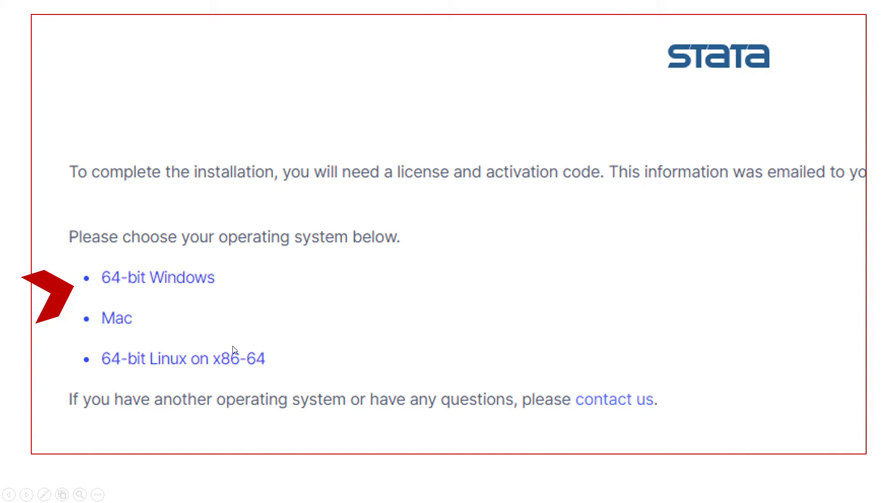
pyautogui.click(226, 363)
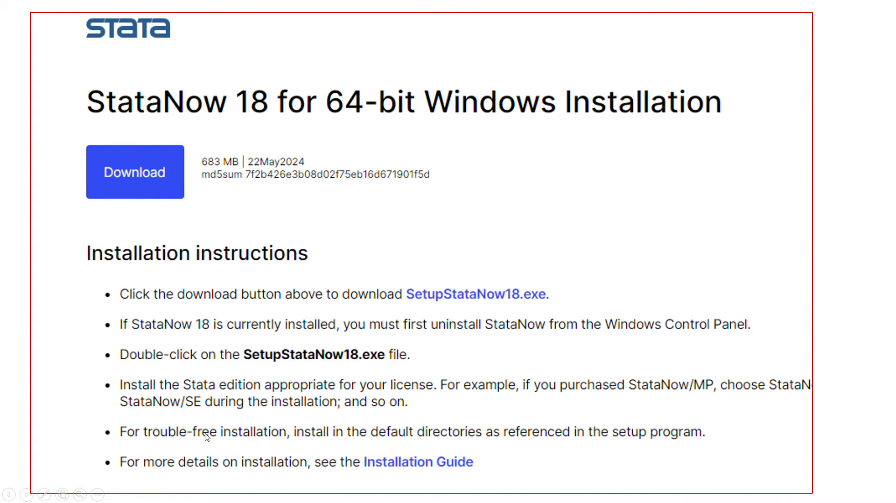
pyautogui.click(151, 248)
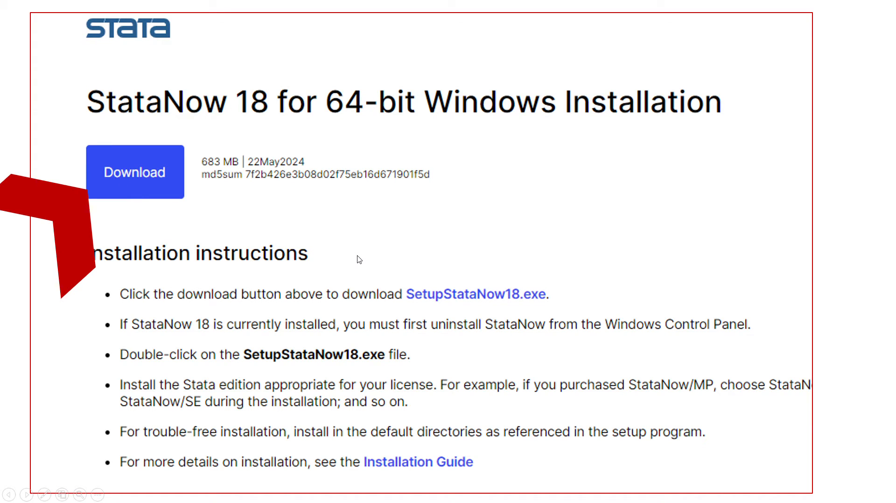
pyautogui.click(296, 292)
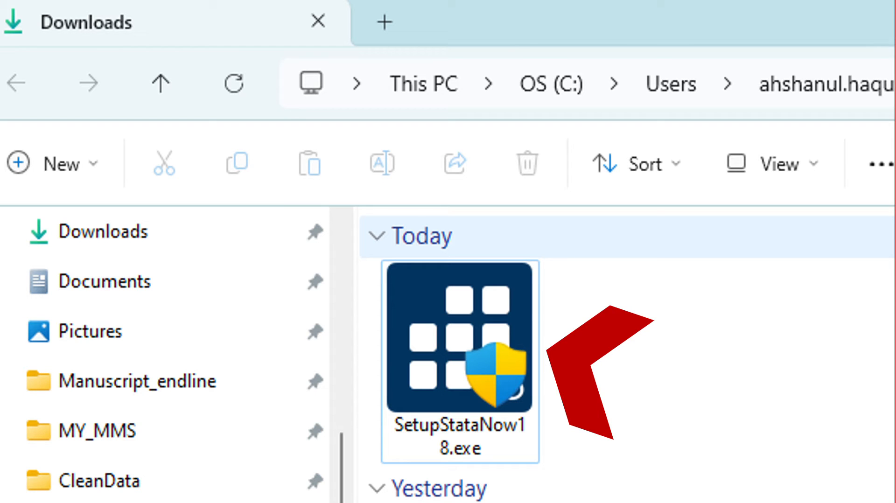
pyautogui.click(268, 388)
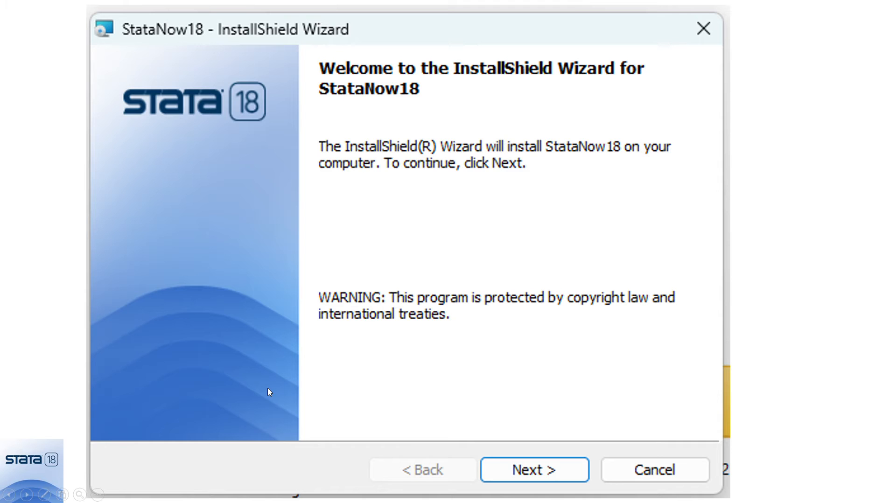
pyautogui.click(540, 420)
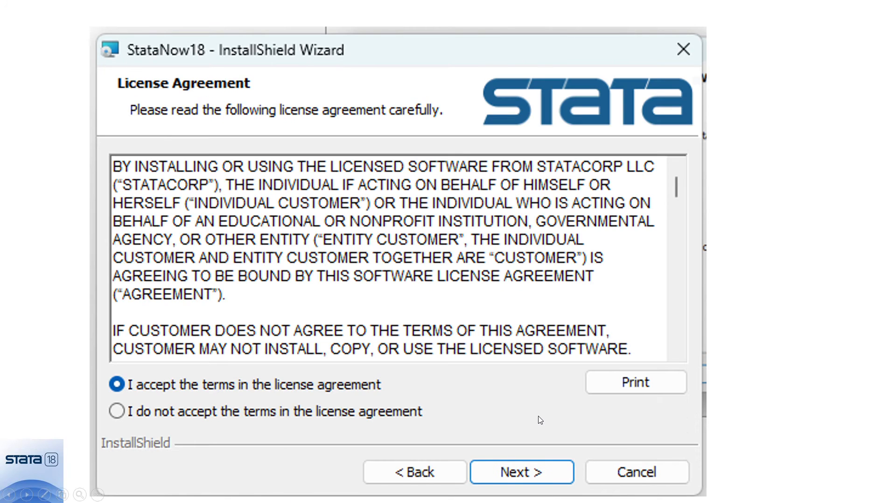
pyautogui.click(129, 396)
pyautogui.click(500, 432)
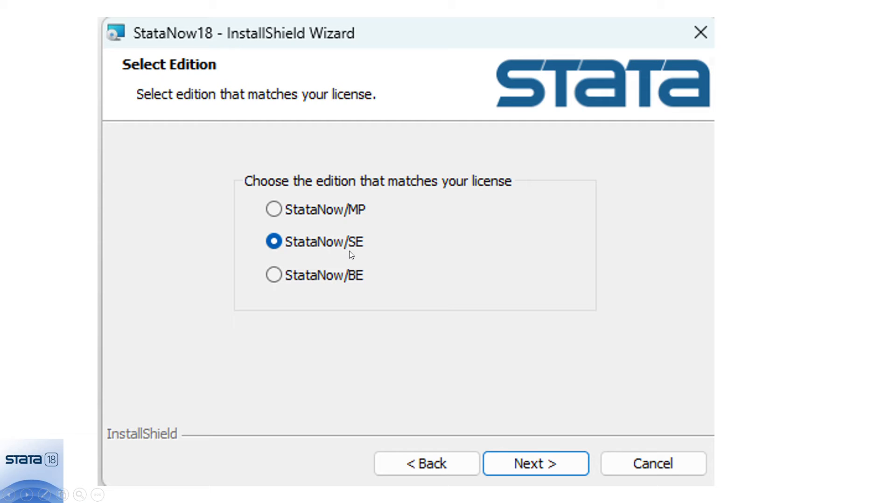
pyautogui.click(514, 357)
pyautogui.click(513, 357)
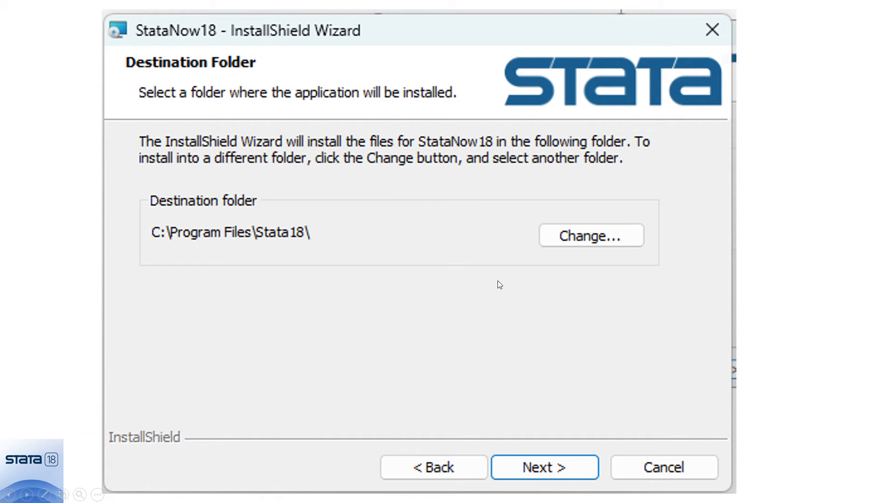
pyautogui.click(454, 382)
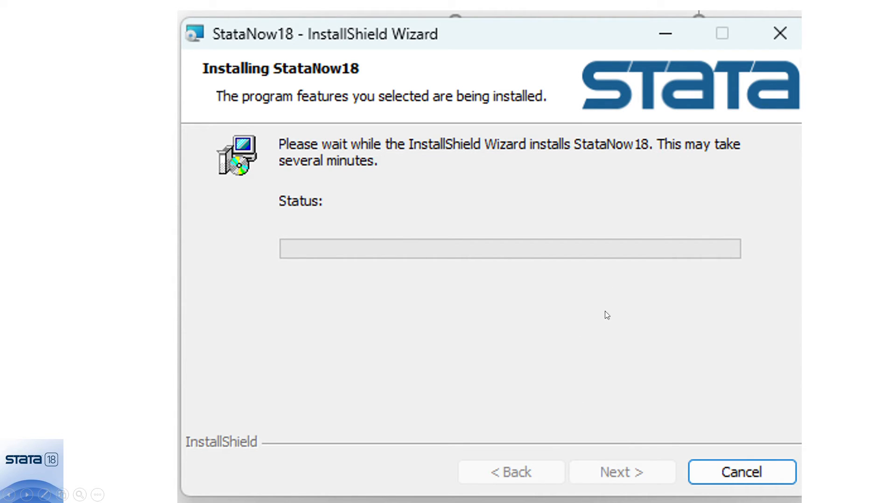
pyautogui.click(539, 346)
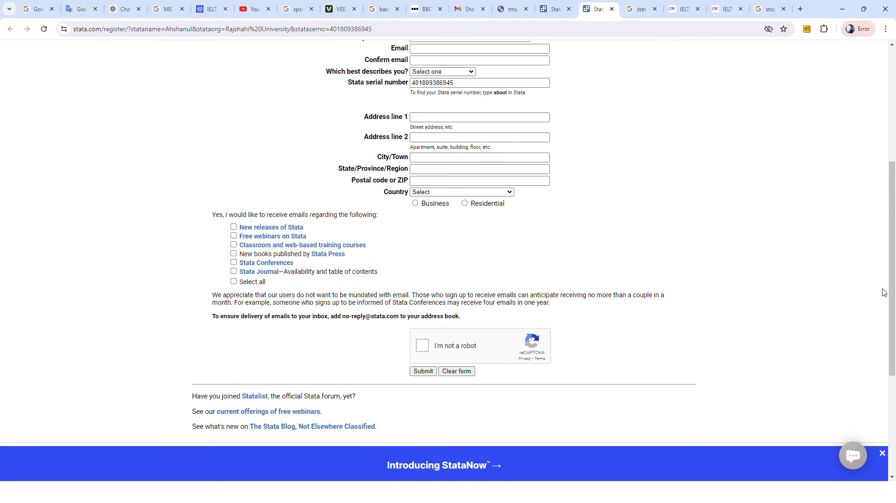
# Look over the Stata registration form's contact, address and e-mail subscription fields again and put the browser away
pyautogui.scroll(5, 586, 266)
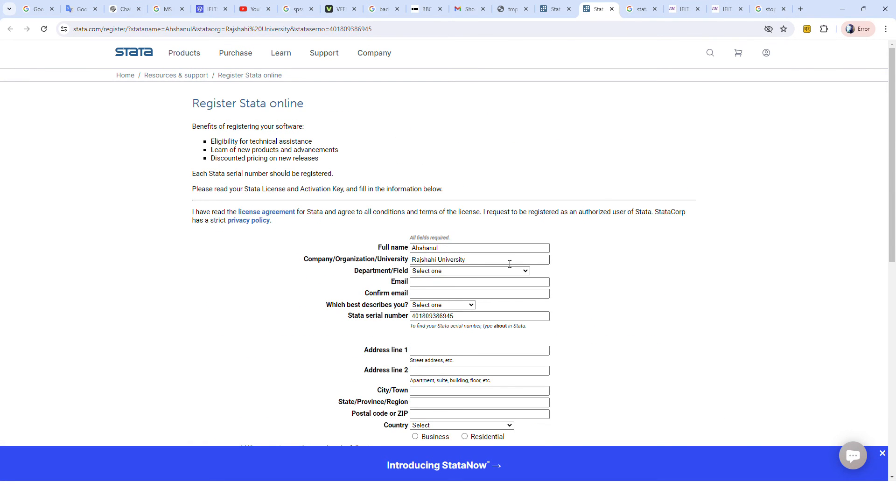
pyautogui.scroll(-5, 510, 264)
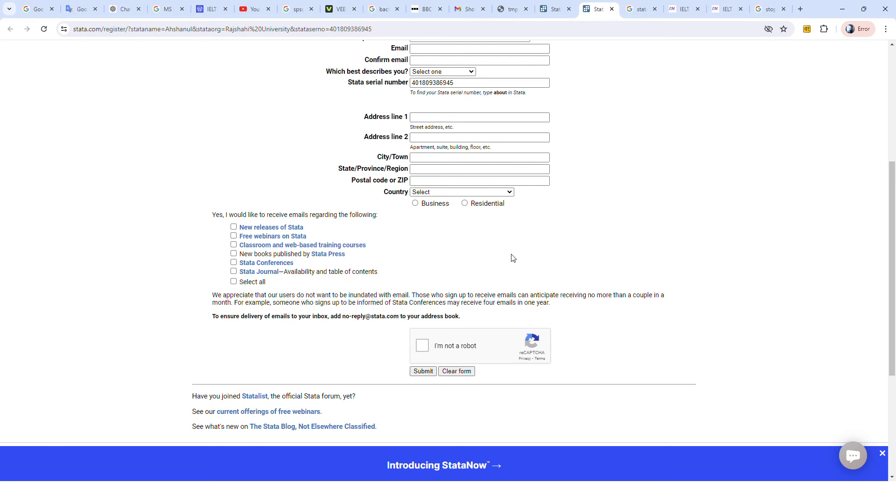
pyautogui.scroll(4, 512, 258)
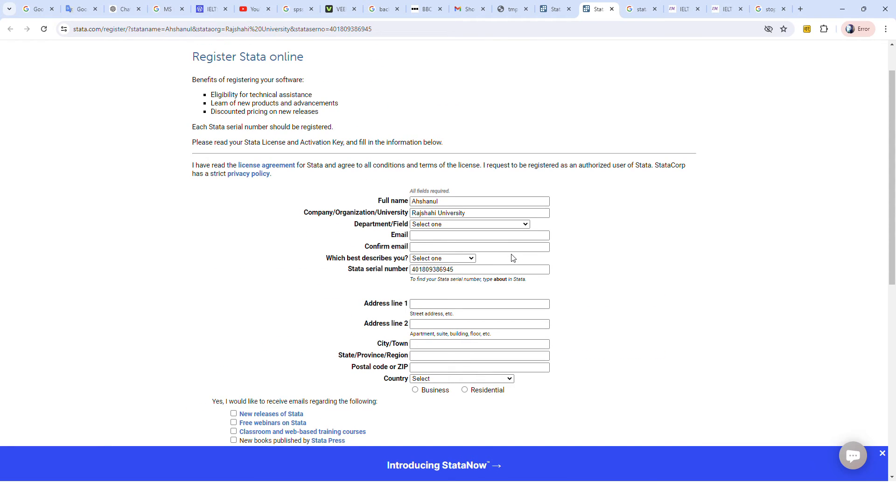
pyautogui.click(842, 9)
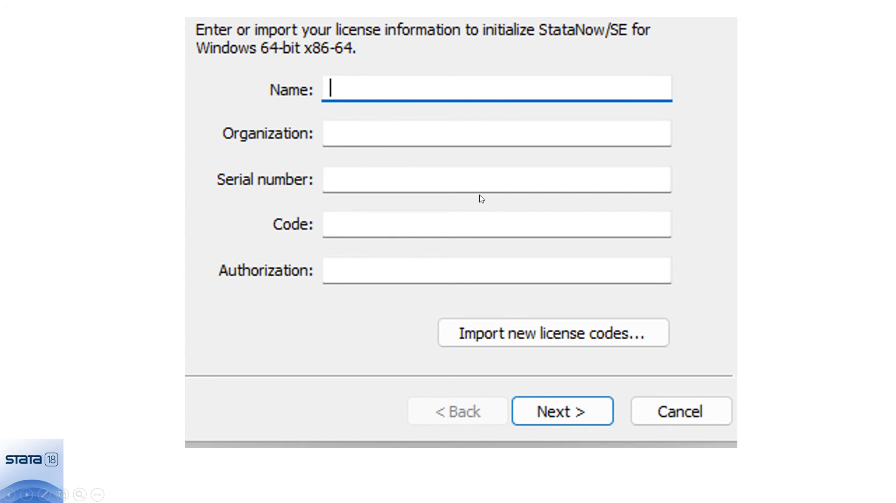
pyautogui.click(356, 251)
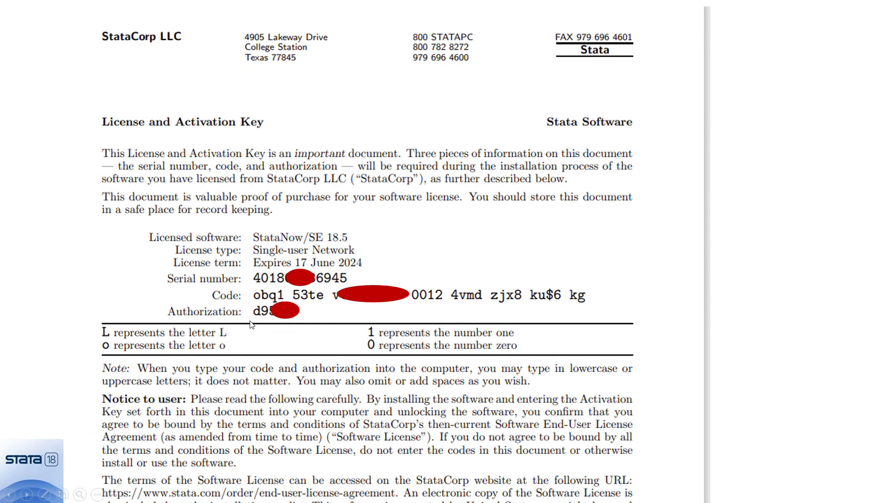
pyautogui.click(293, 331)
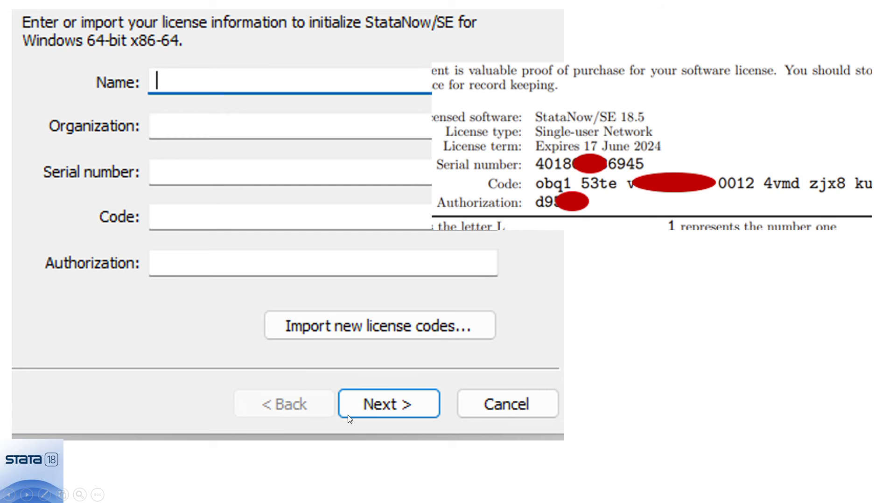
pyautogui.click(387, 417)
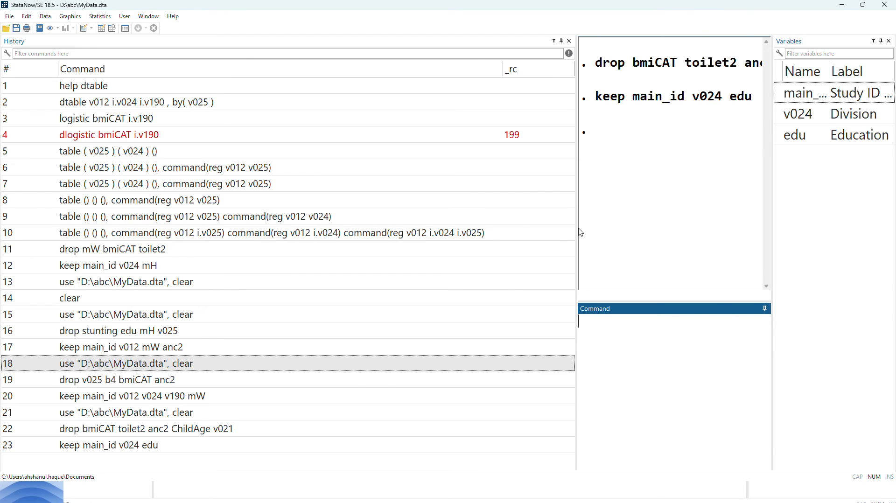
# Narrow the command history pane to widen the results area and clear the displayed results
pyautogui.moveTo(581, 232); pyautogui.dragTo(80, 232)
pyautogui.rightClick(317, 127)
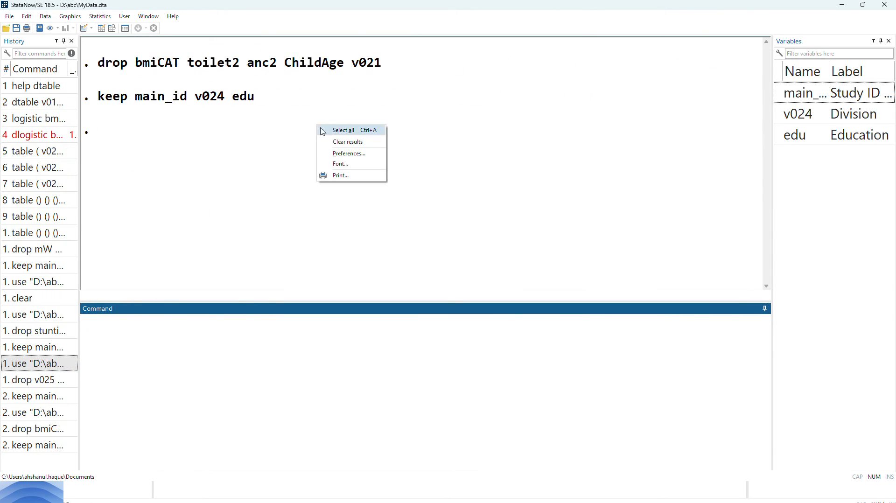
pyautogui.click(341, 142)
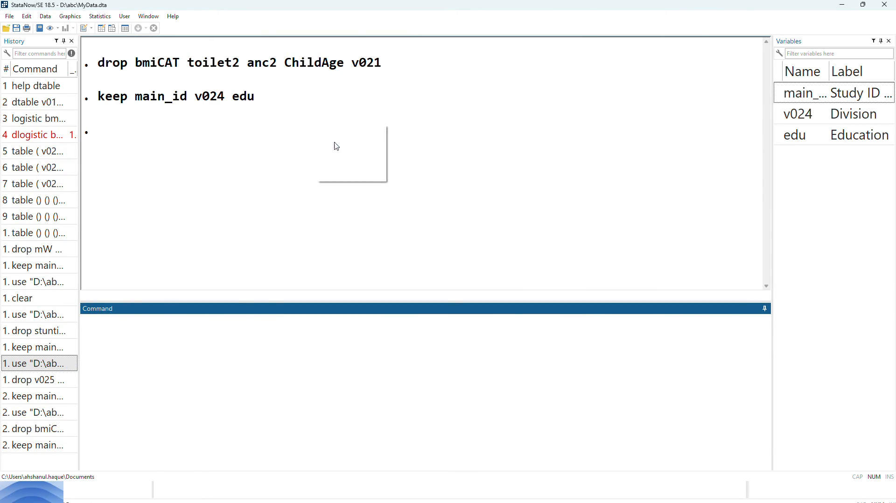
# Open MyData.dta from the abc folder on drive D, discarding unsaved changes to the data in memory, and widen the variables pane
pyautogui.click(6, 29)
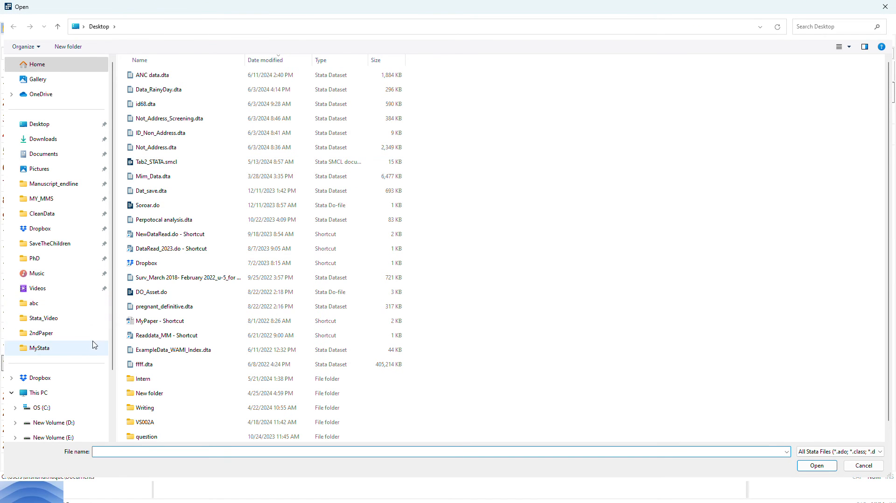
pyautogui.click(36, 309)
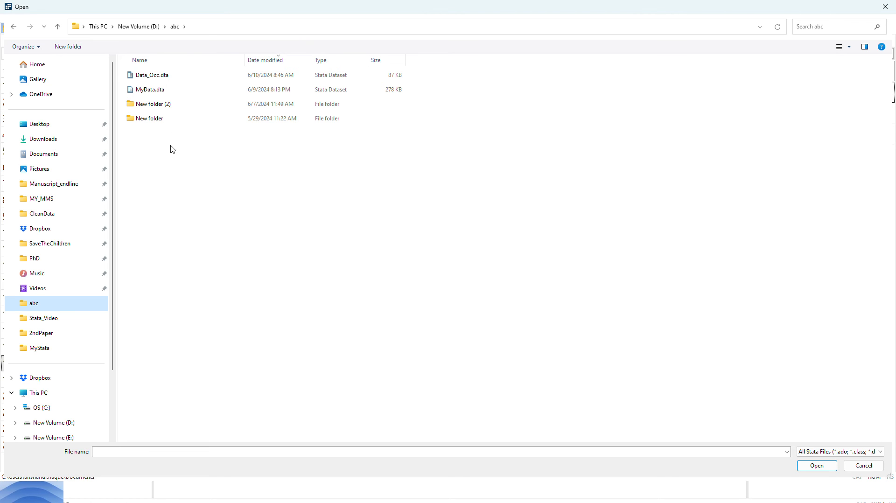
pyautogui.click(151, 91)
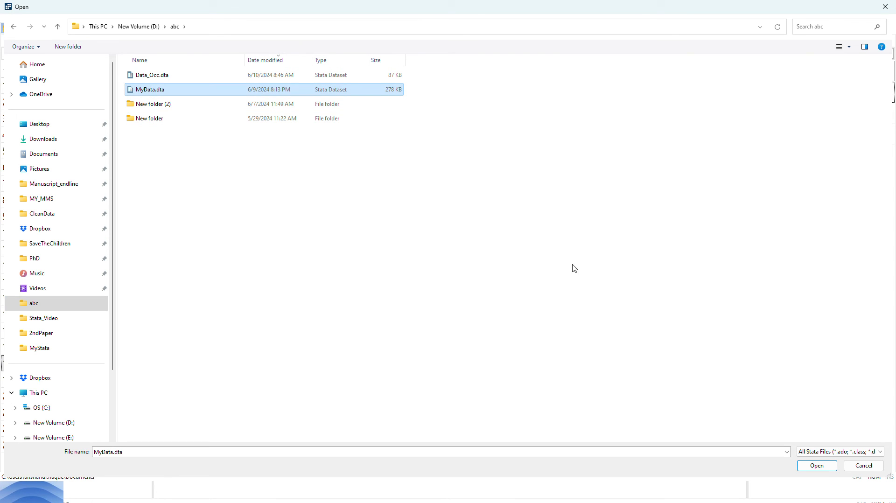
pyautogui.click(817, 466)
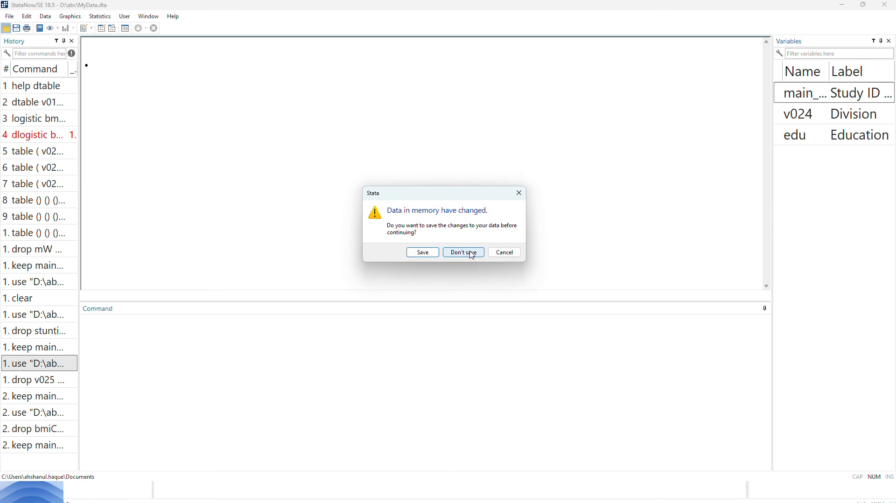
pyautogui.click(463, 253)
pyautogui.moveTo(771, 219); pyautogui.dragTo(630, 206)
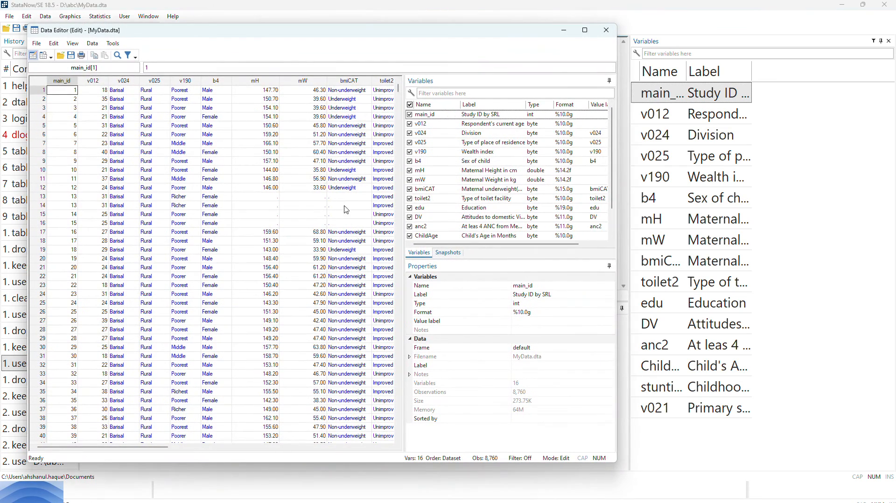
# Look through the dataset's observations in a maximized Data Editor and close the editor
pyautogui.click(584, 30)
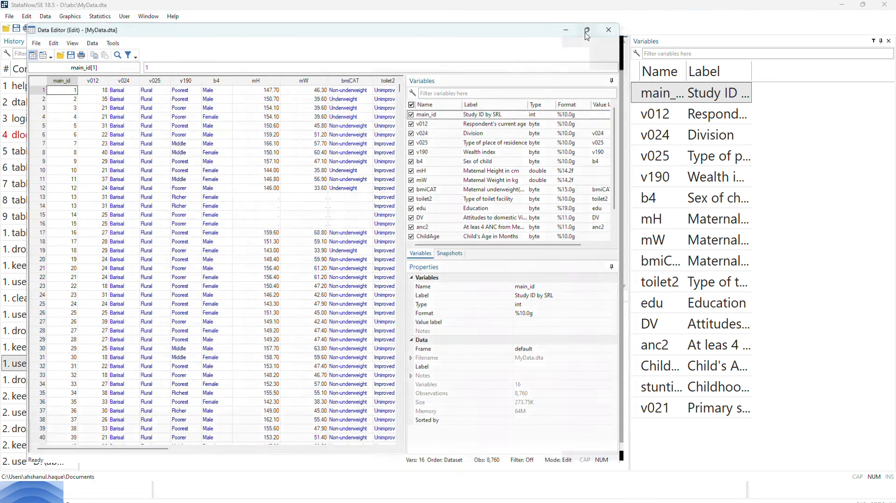
pyautogui.scroll(-13, 392, 261)
pyautogui.scroll(-11, 391, 289)
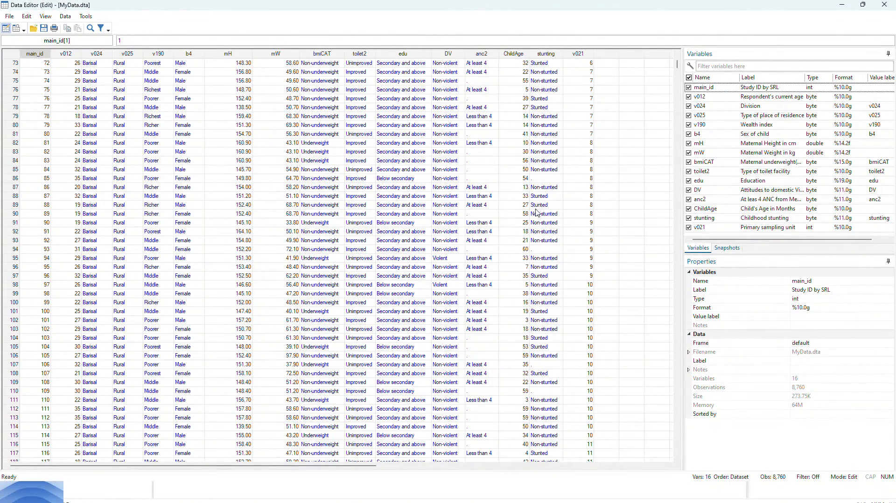
pyautogui.click(884, 6)
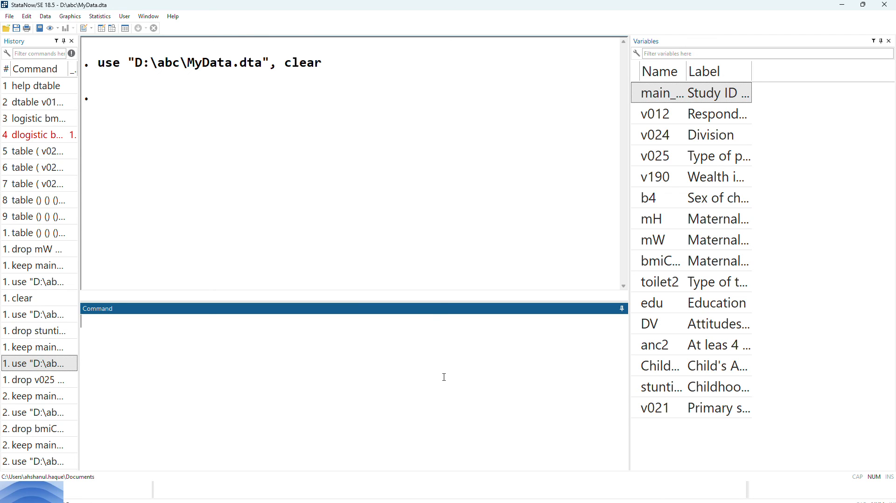
# Run the command tab b4 to tabulate the frequencies of the child's sex
pyautogui.write('tab')
pyautogui.doubleClick(638, 197)
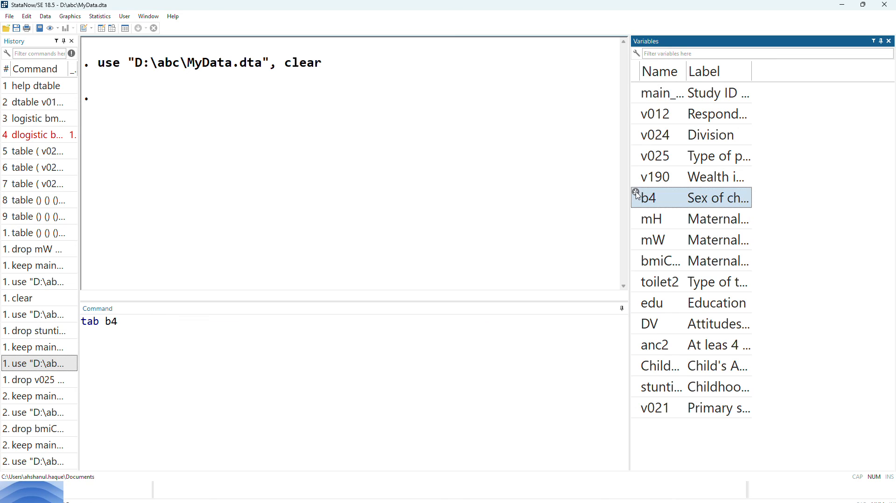
pyautogui.press('Return')
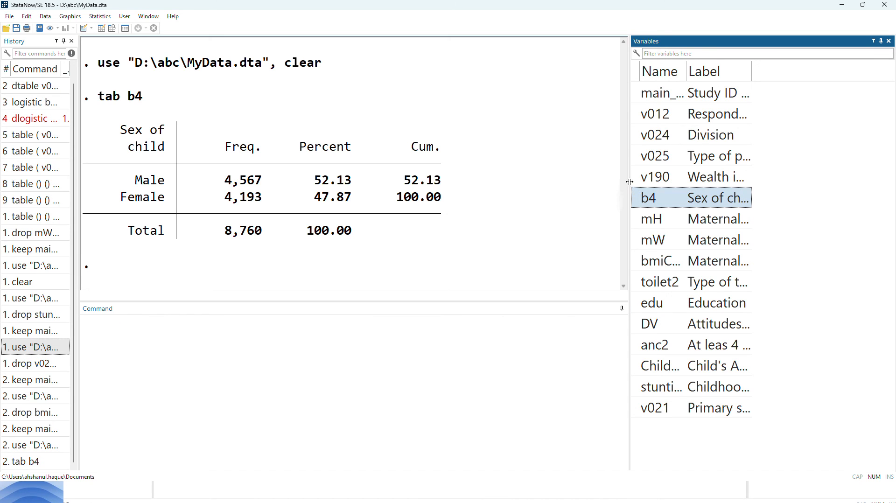